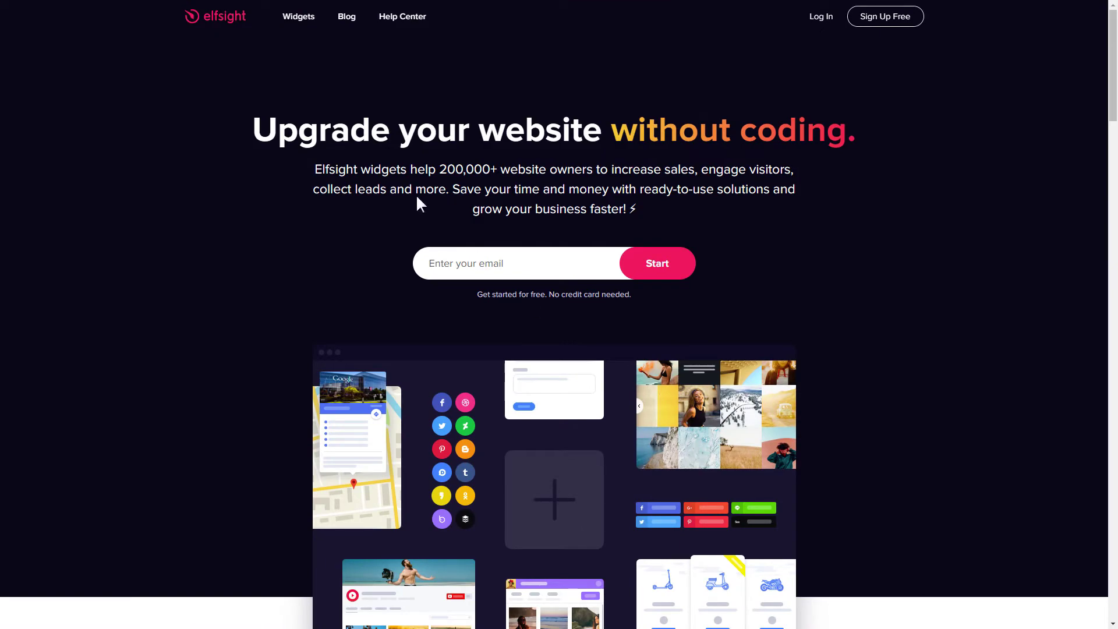
- Open the Google Reviews widget page and start creating a widget
mouse_move(298, 21)
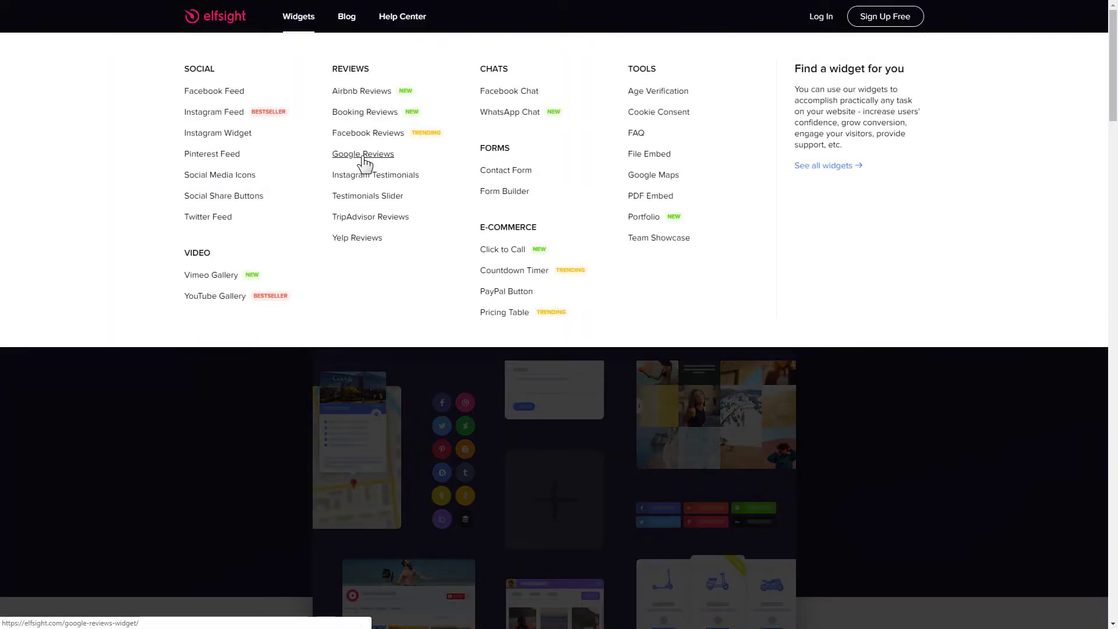
click(361, 155)
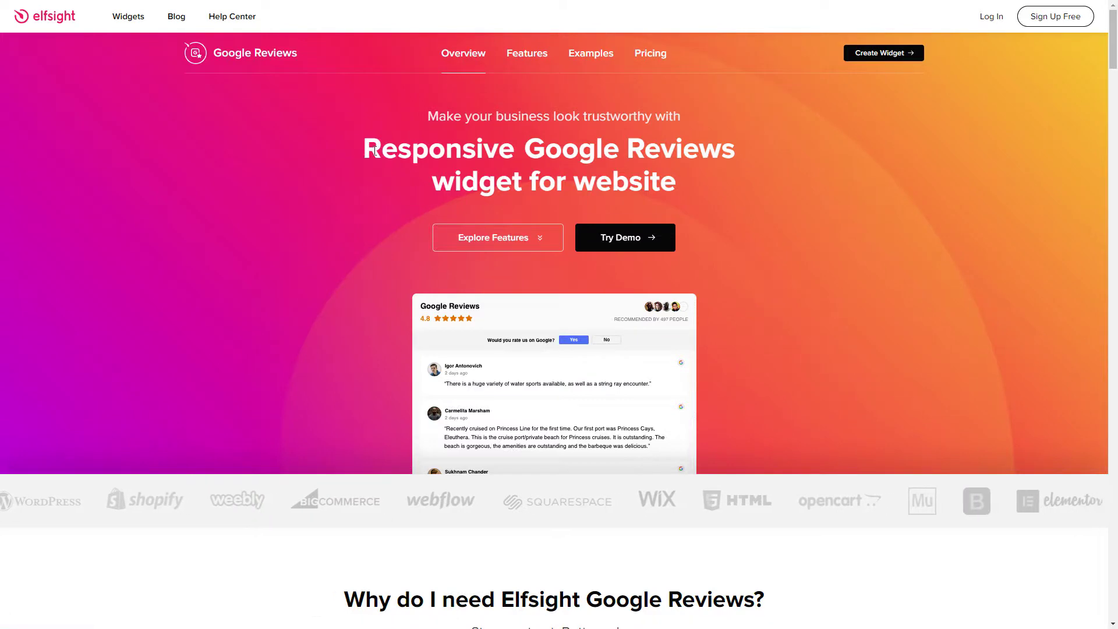
click(880, 65)
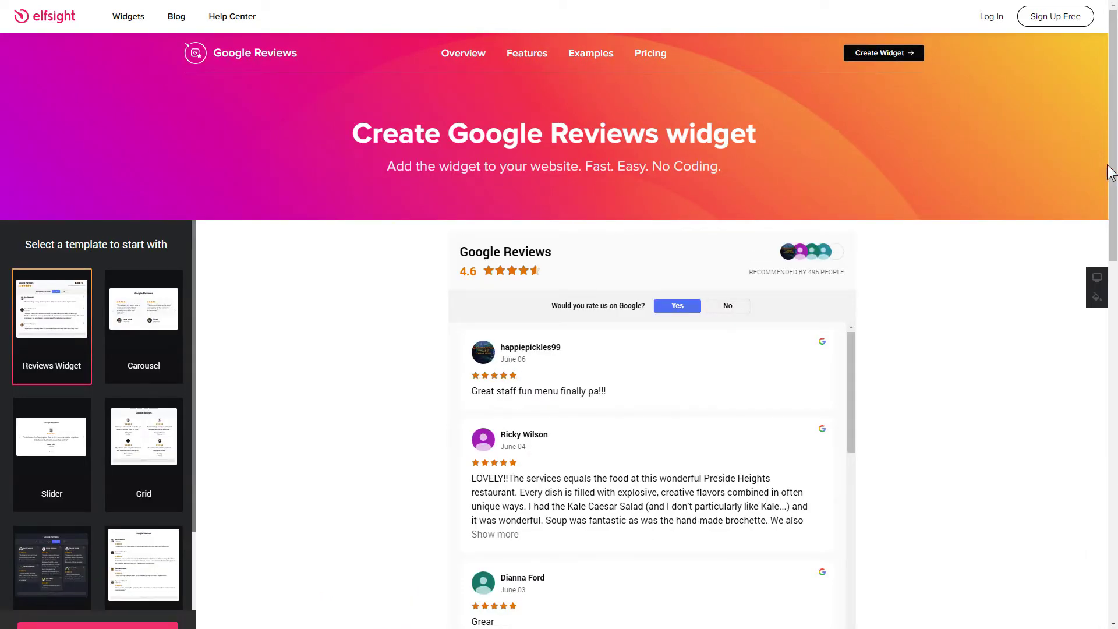
- Preview the Carousel and Grid templates and continue with the Reviews Widget template
drag(1111, 169, 1113, 233)
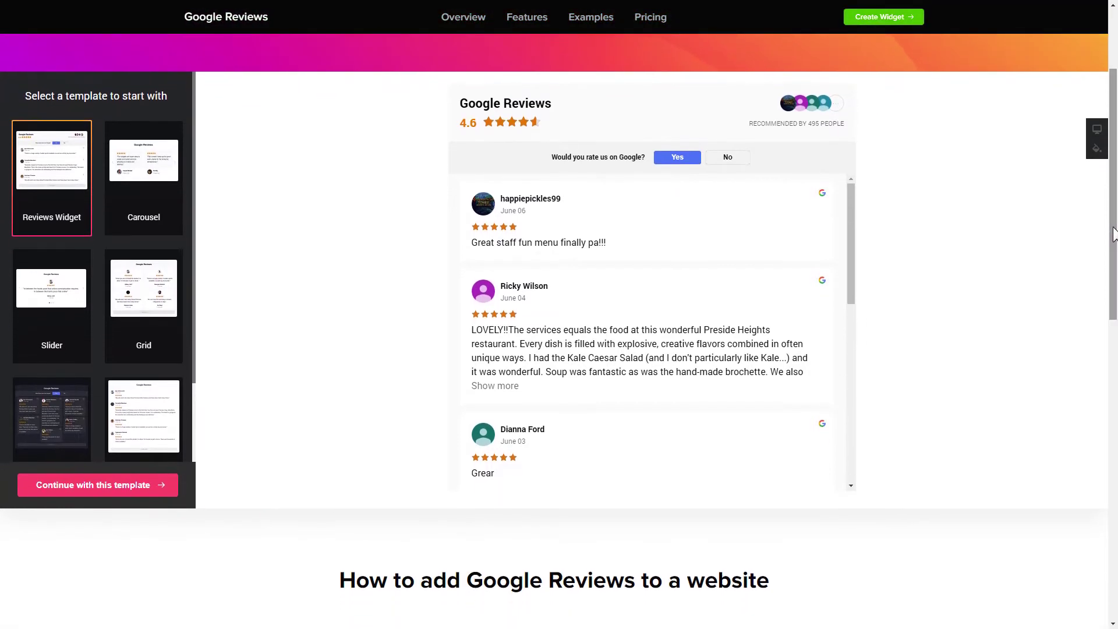
click(146, 232)
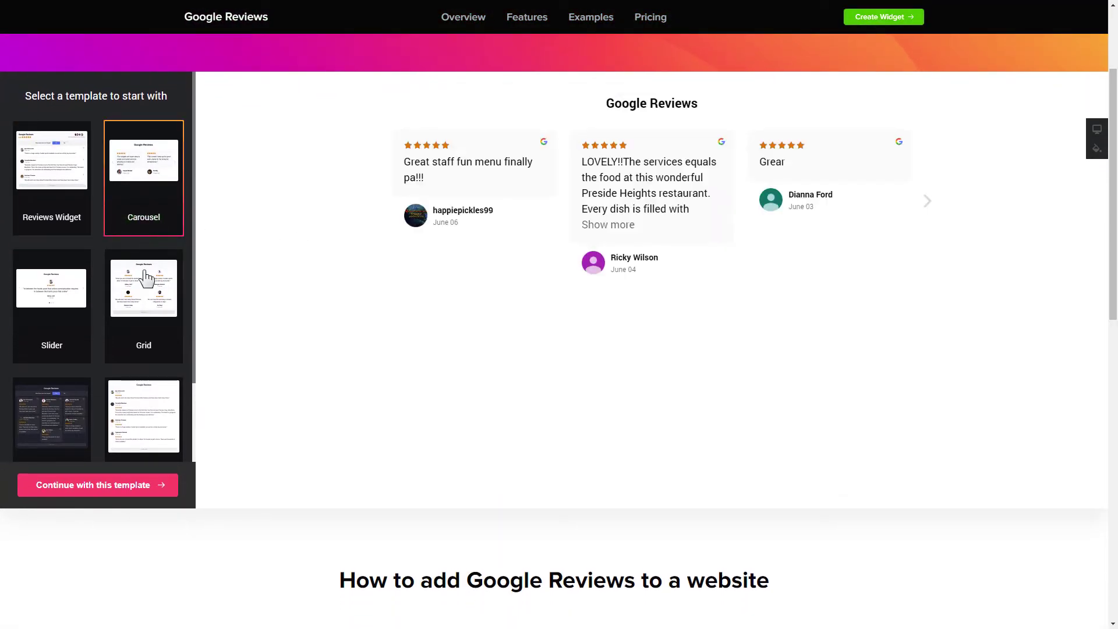
click(145, 358)
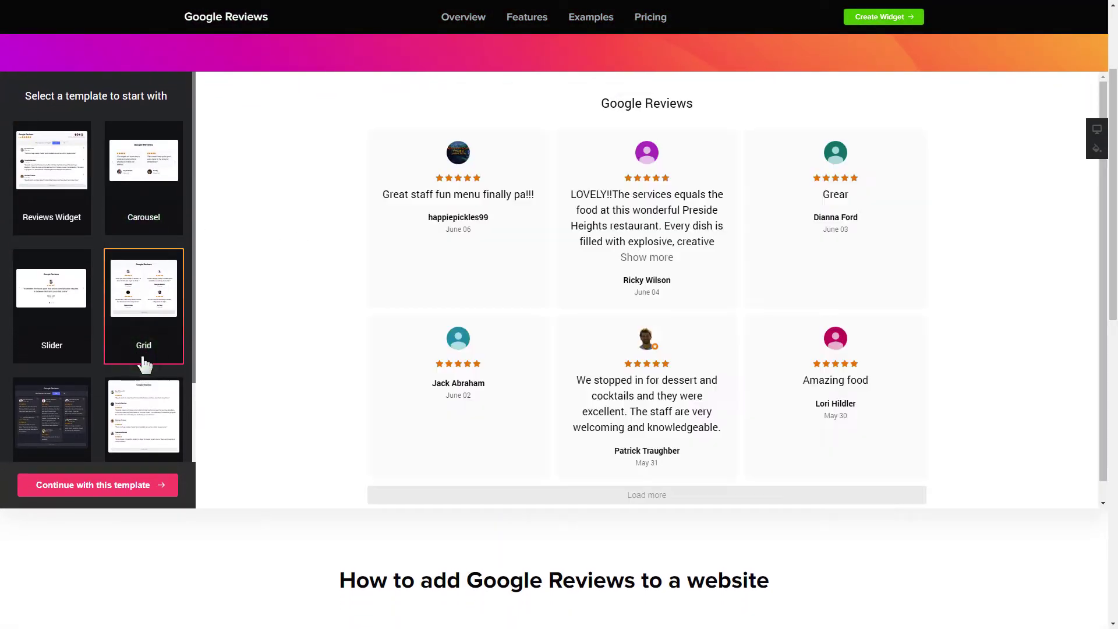
click(52, 233)
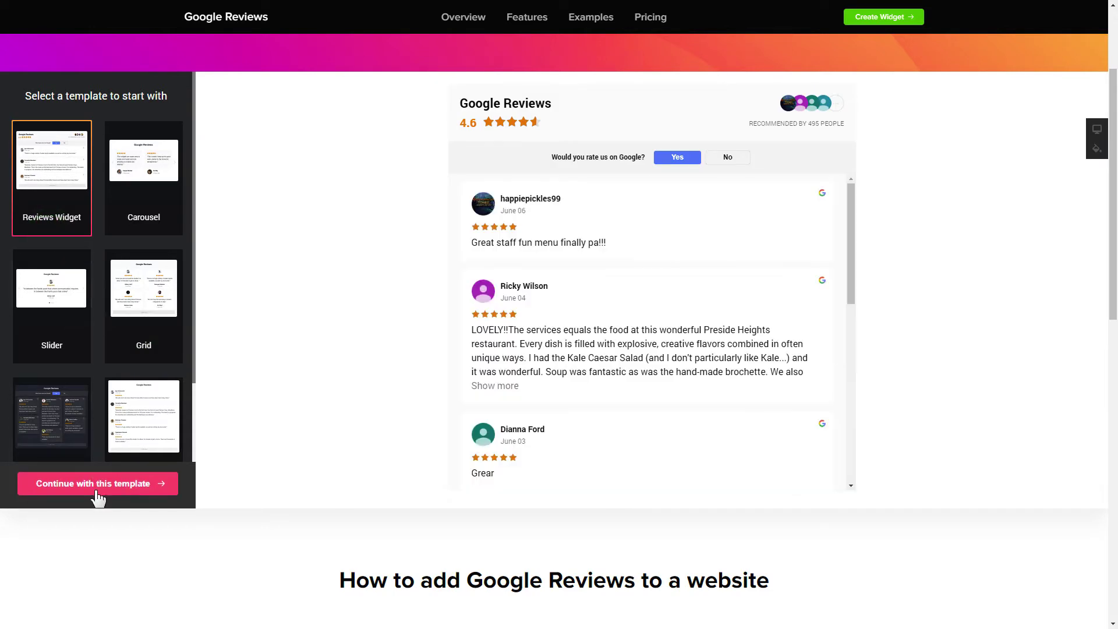
click(96, 491)
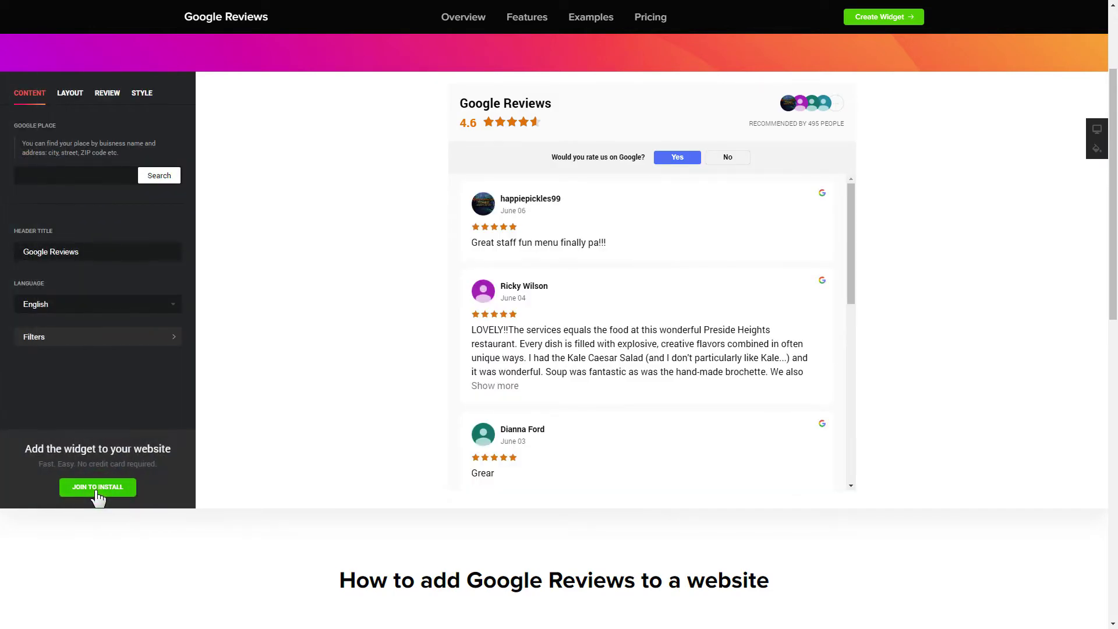
- Search for the Google place "hotel VIA san francisco" and choose Hotel VIA as the widget's review source
click(126, 176)
text(hotel VIA san francisco)
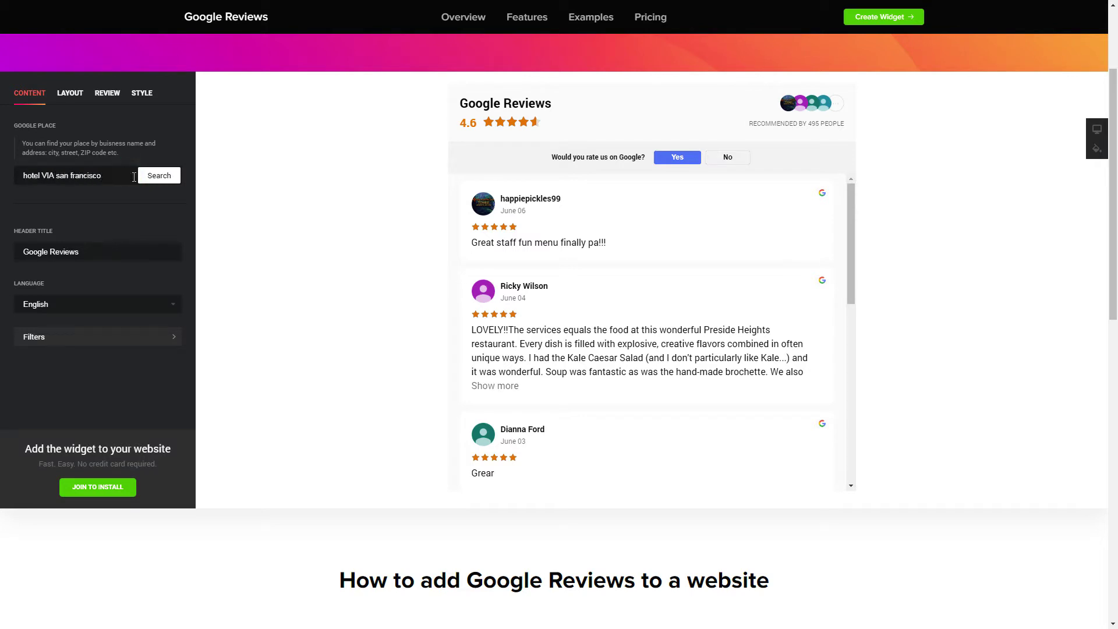
click(157, 179)
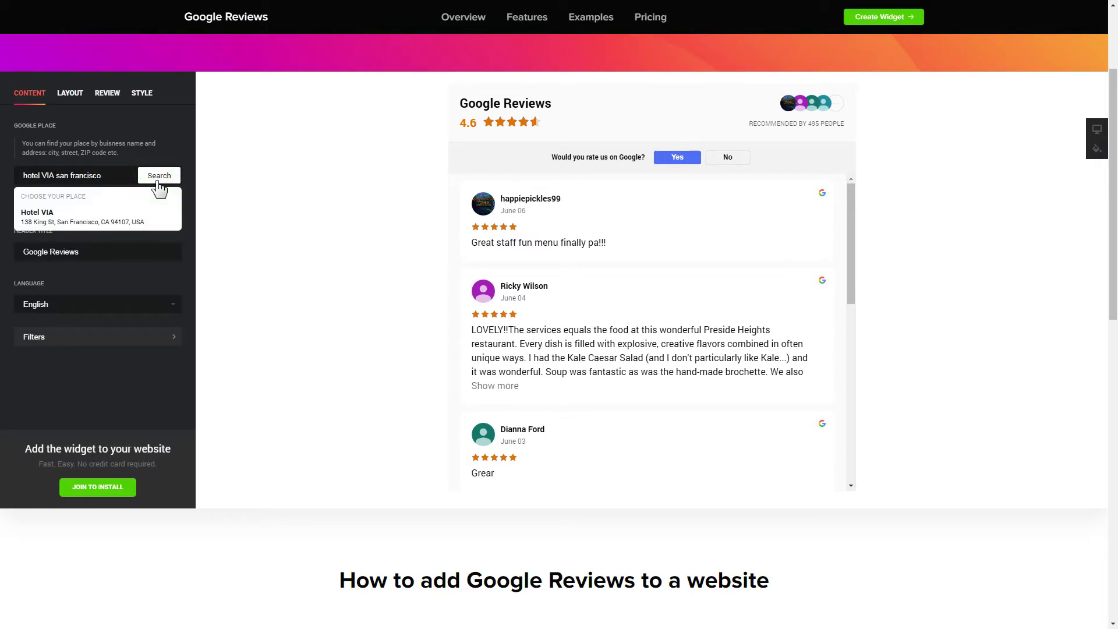
click(83, 224)
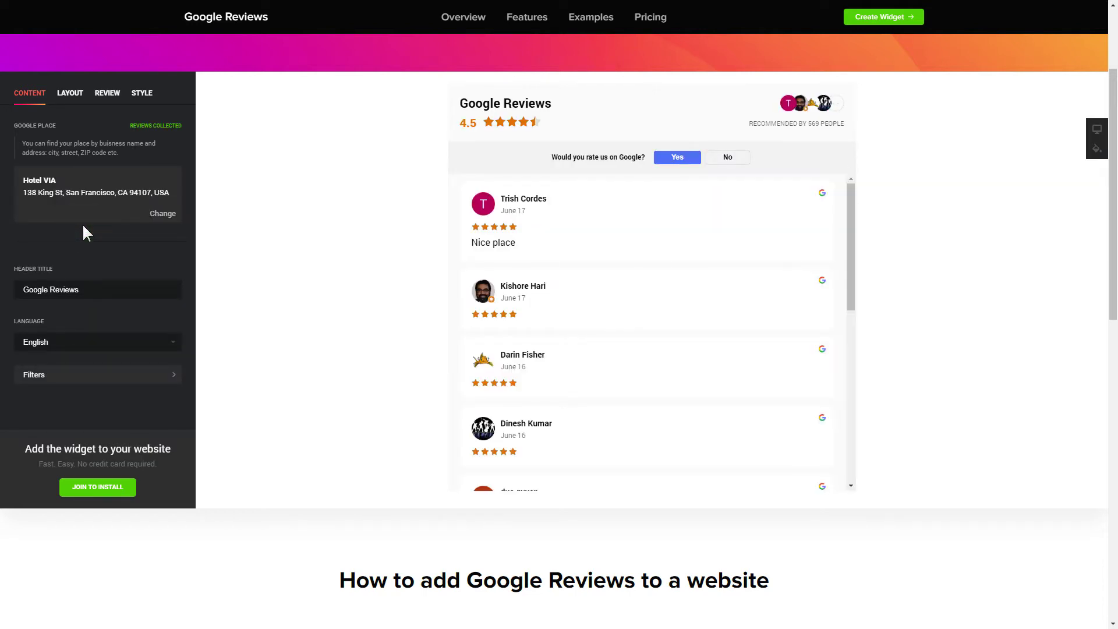
- Look through the widget's layout, review and style settings and return to the content settings
click(70, 94)
click(108, 96)
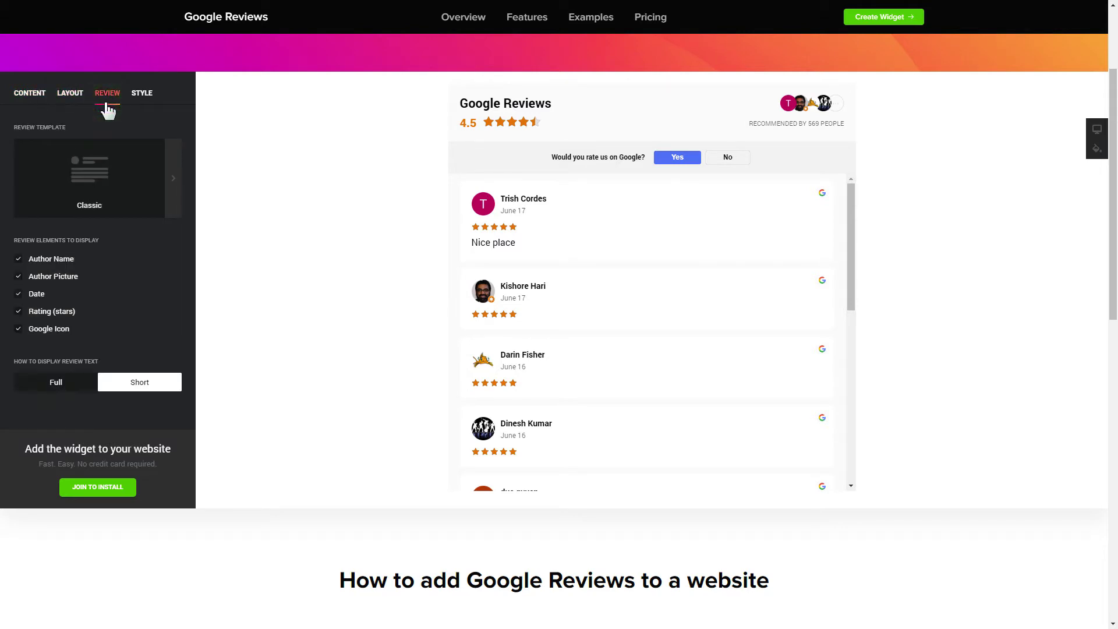
click(142, 107)
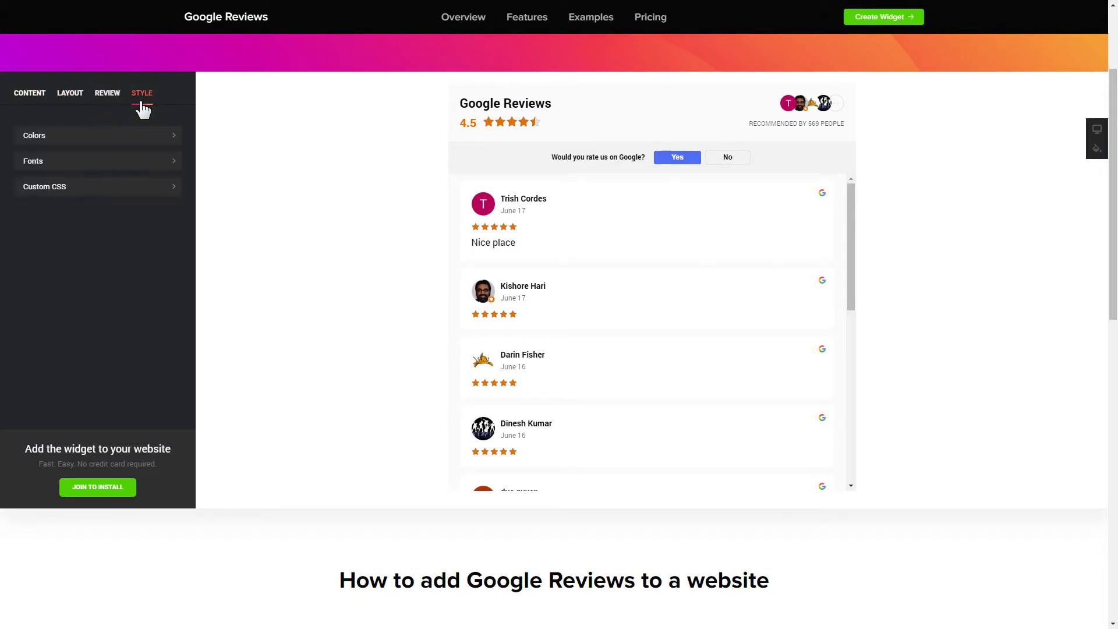
click(31, 99)
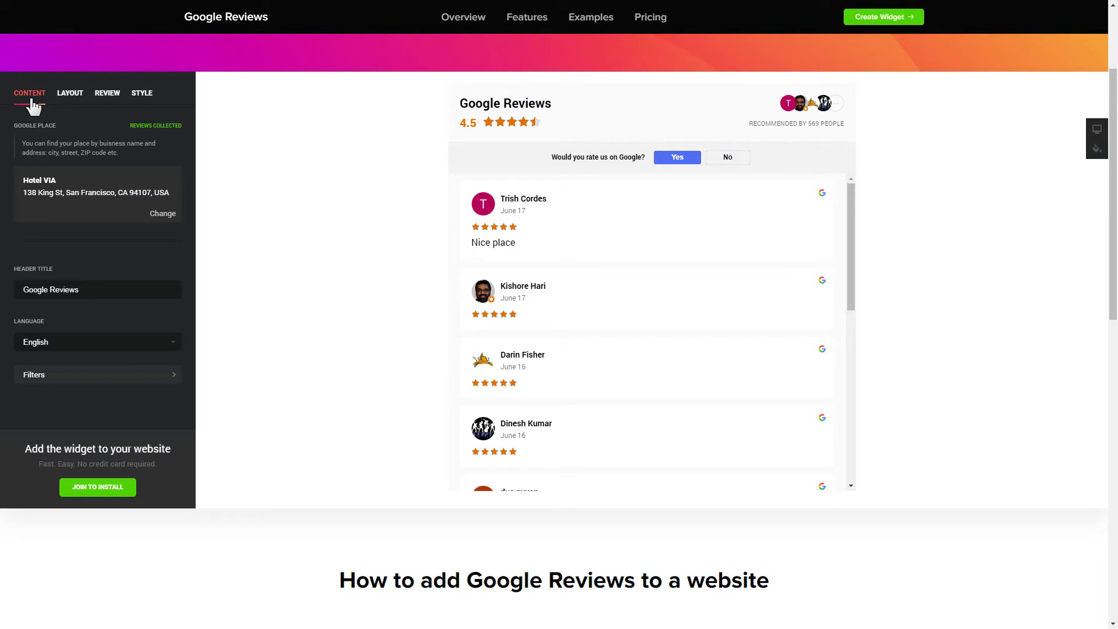
- Join to install the widget by signing up for an account with the e-mail address and account password
click(98, 489)
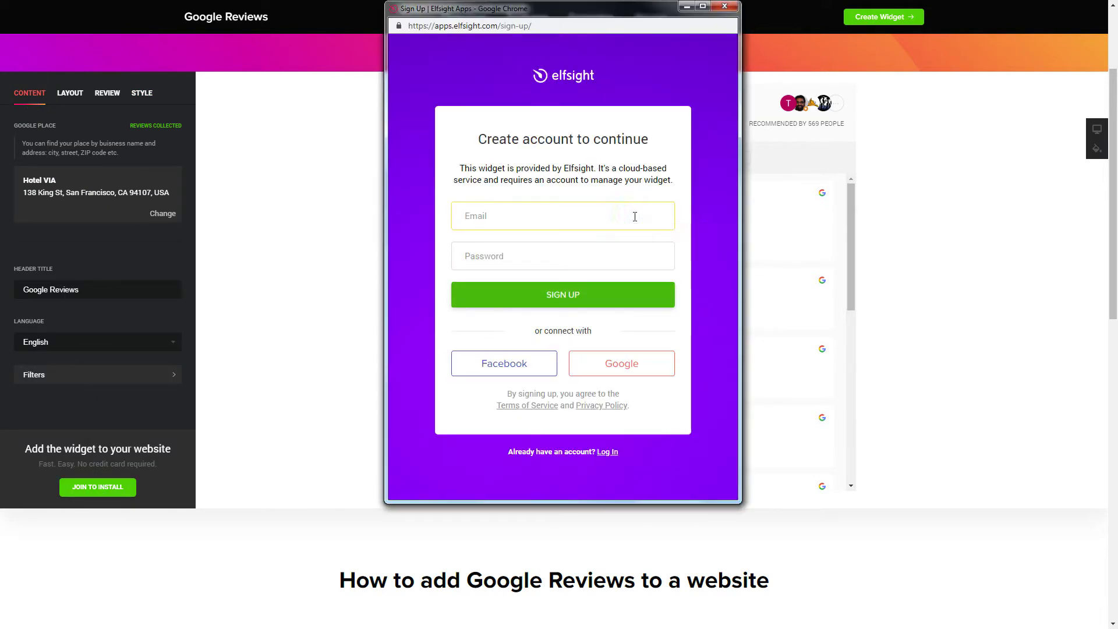
text(example@elfsight.com)
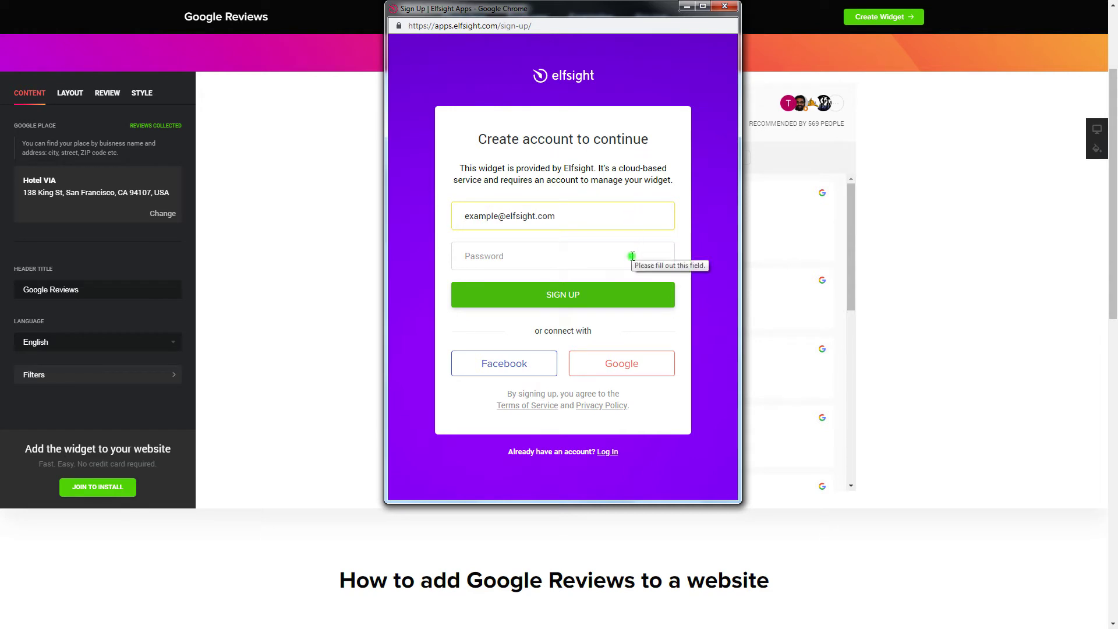
click(632, 254)
text(**********)
click(585, 291)
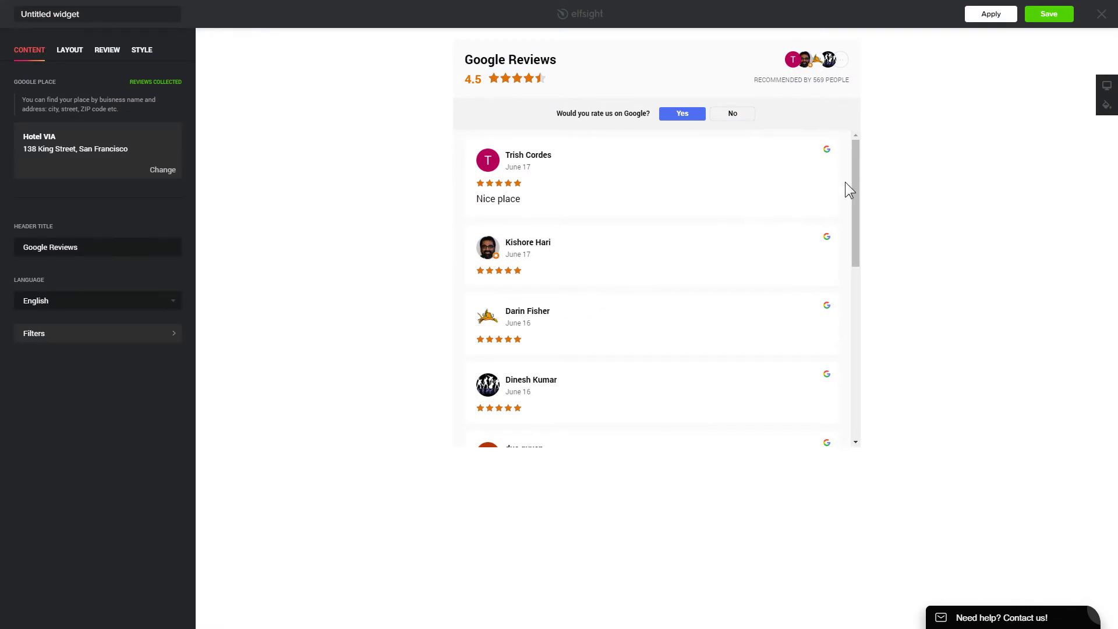
- Save the widget under the free Lite plan and copy its installation code
click(1047, 21)
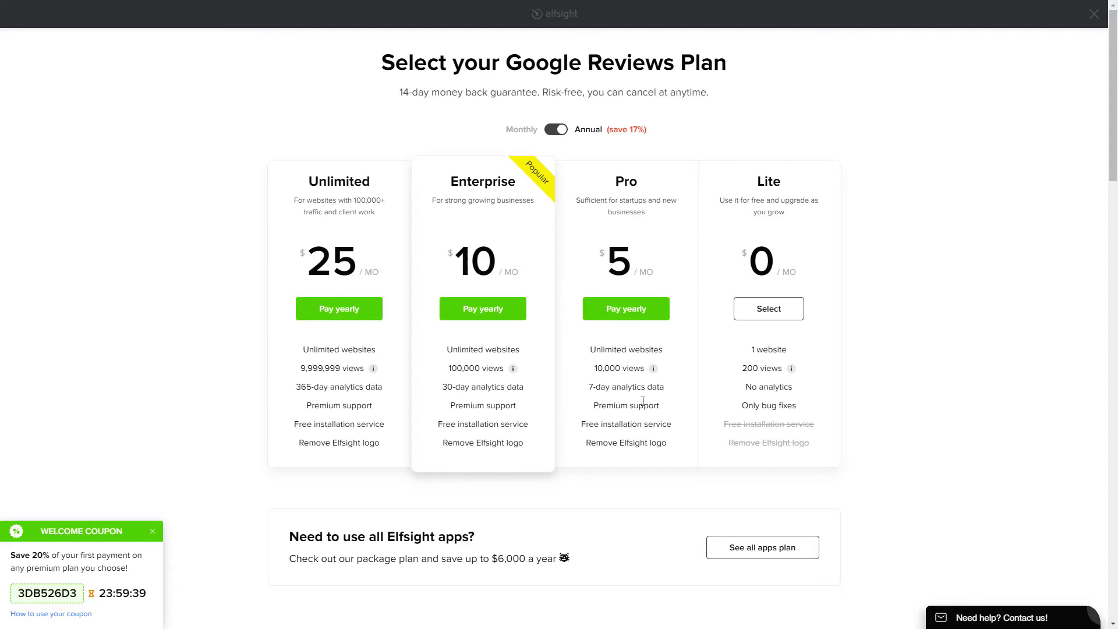
click(766, 317)
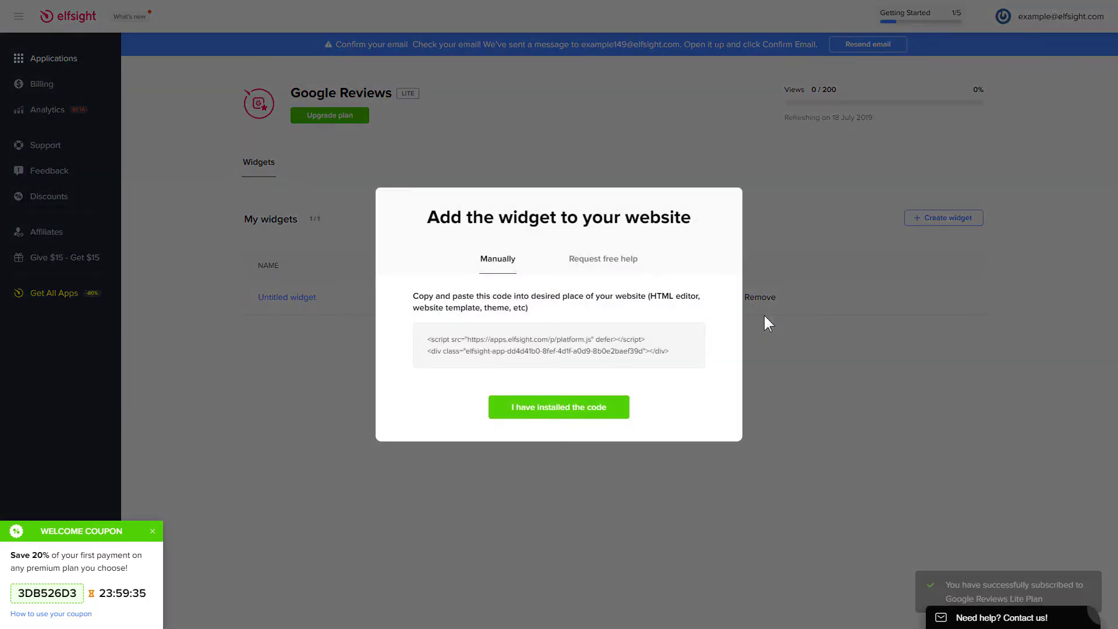
click(684, 360)
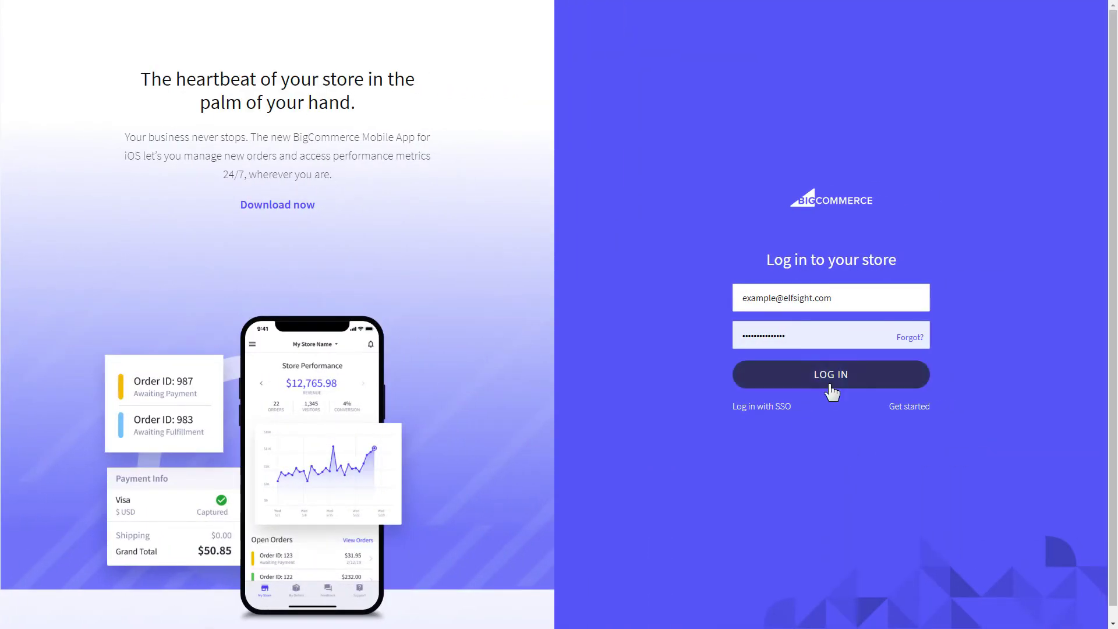
- Log in to the BigCommerce store and open the storefront's Homepage web page for editing
click(830, 381)
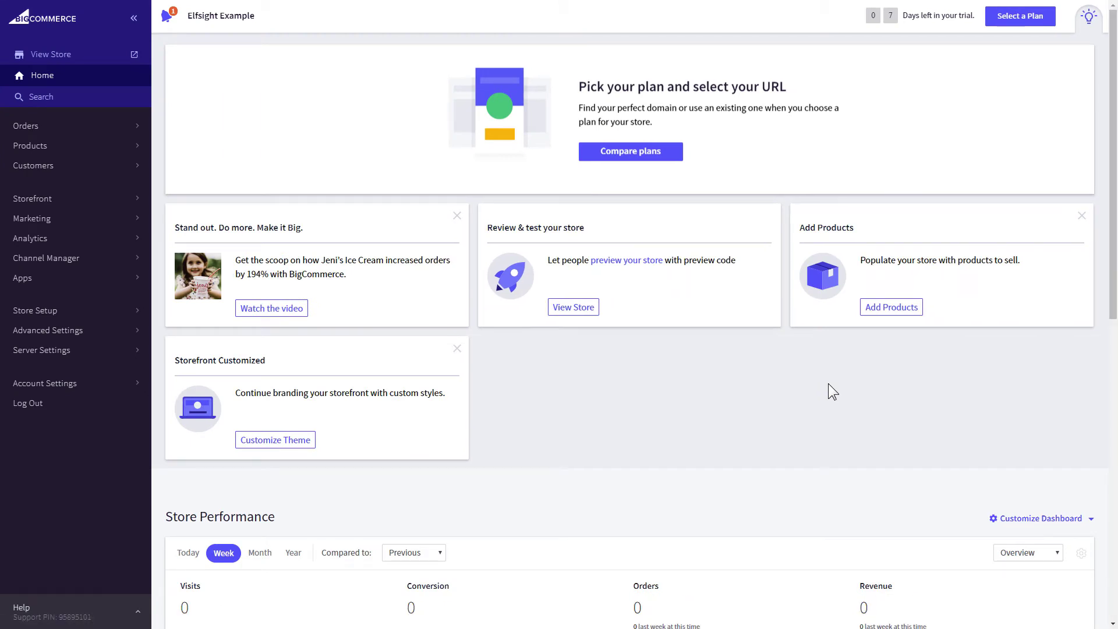
click(99, 199)
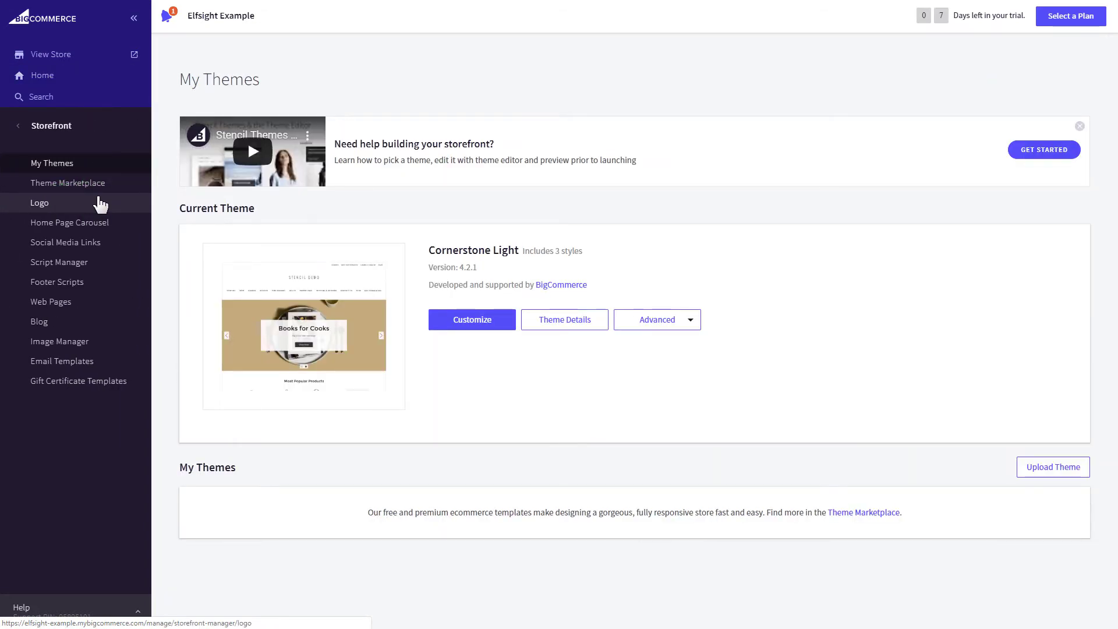
click(109, 303)
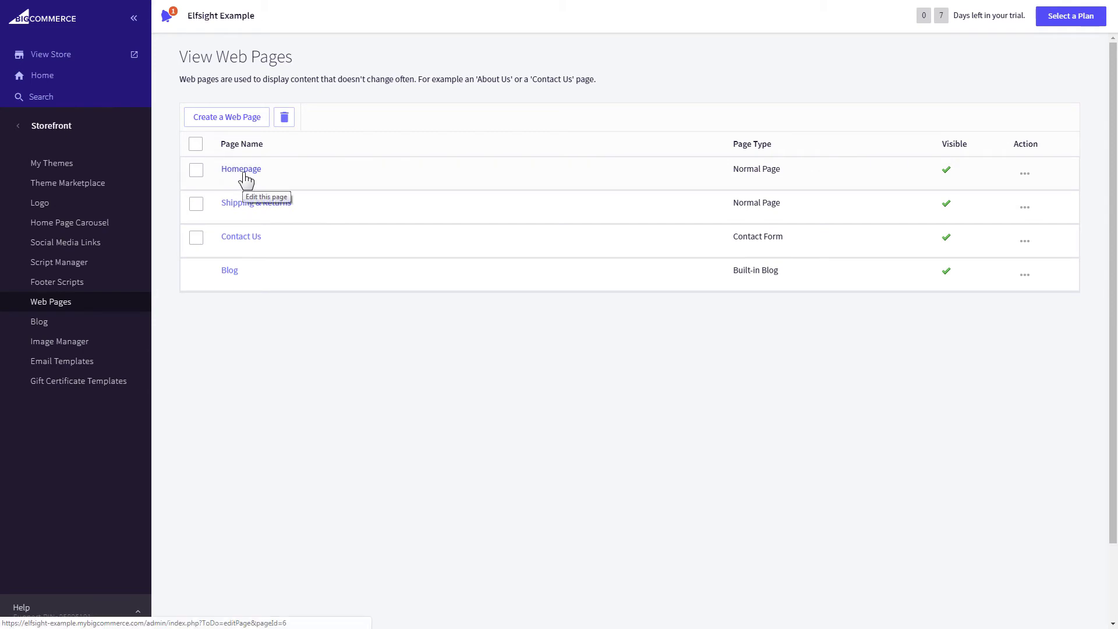
click(243, 173)
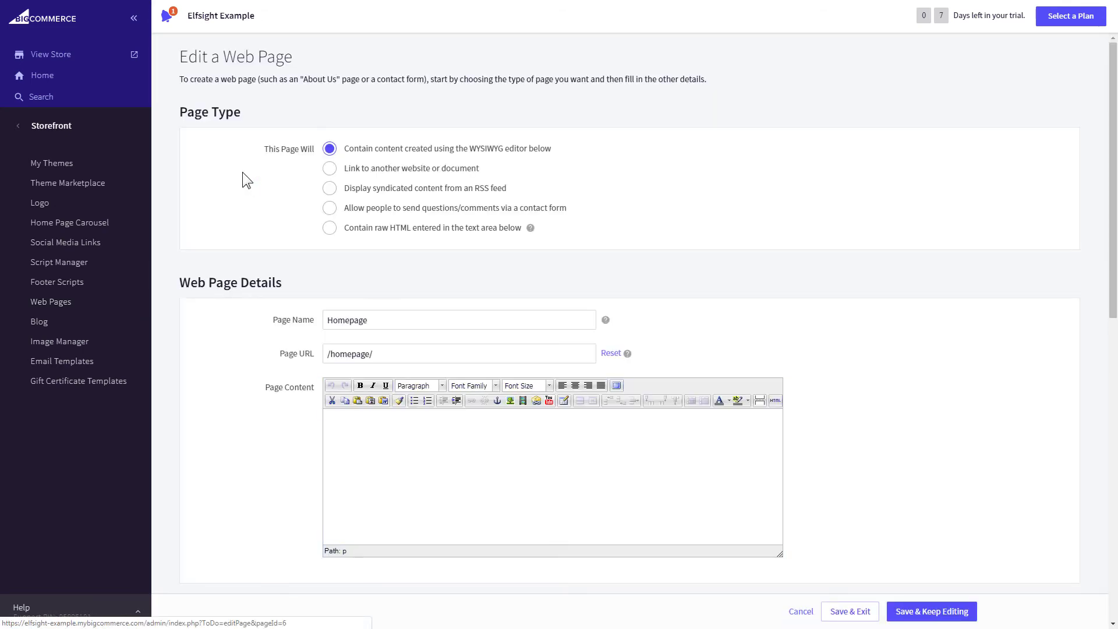
- Paste the widget code into the HTML source of the Homepage content, update it, and save and exit the page
click(775, 401)
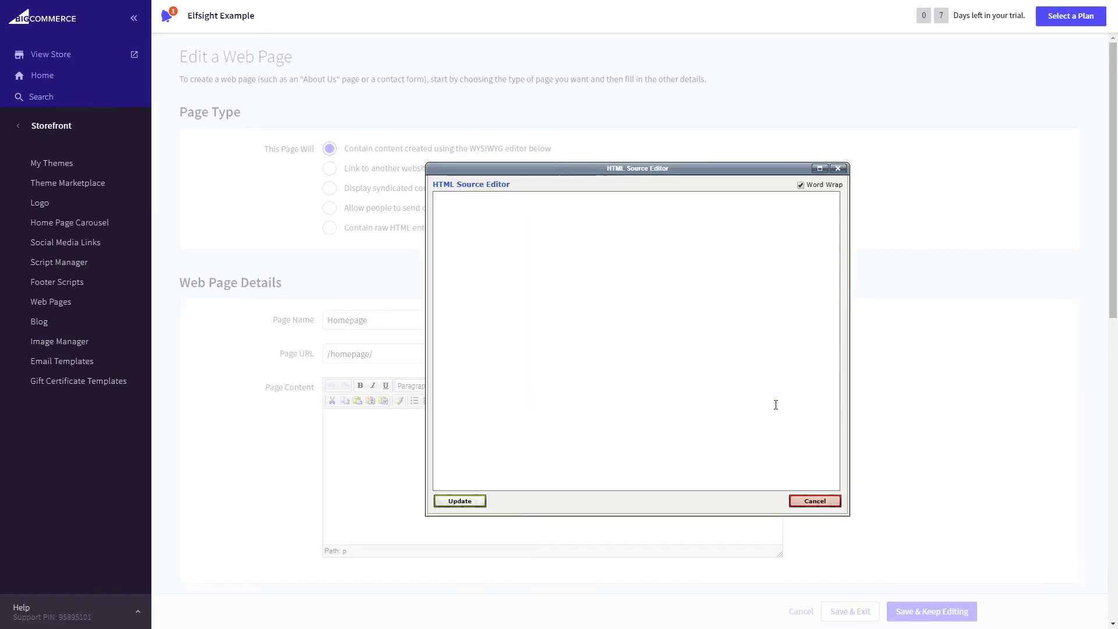
right_click(575, 283)
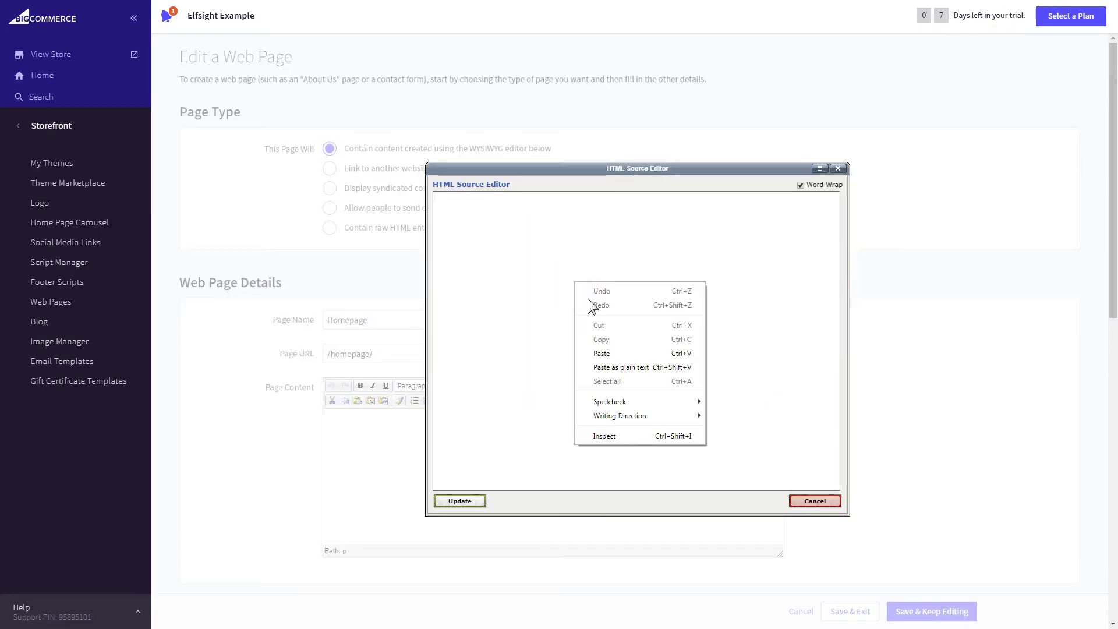
click(602, 353)
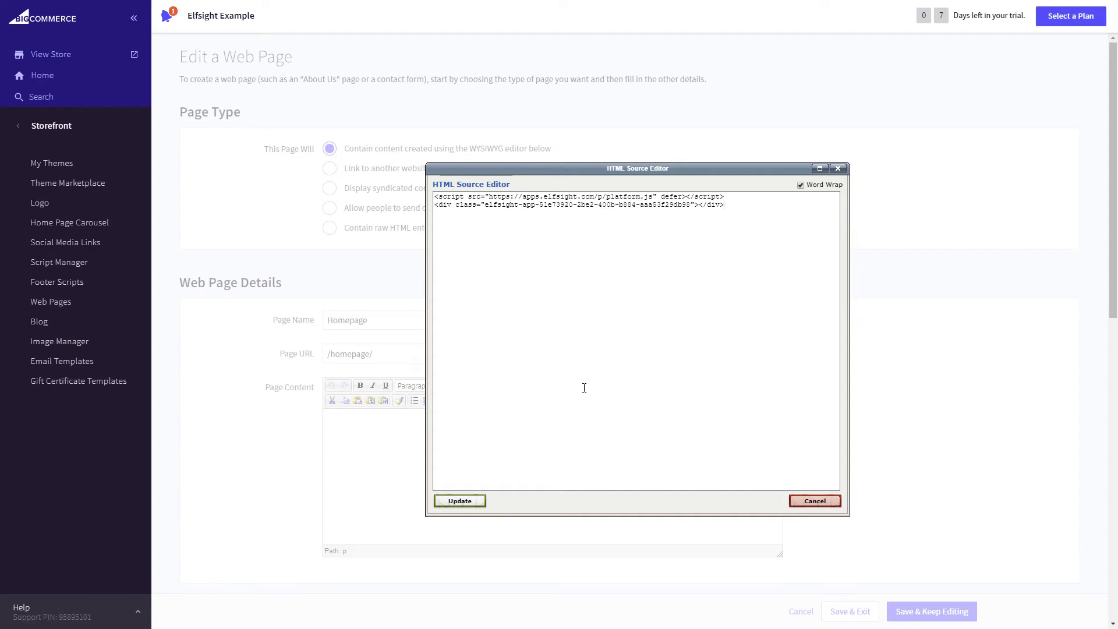
click(463, 502)
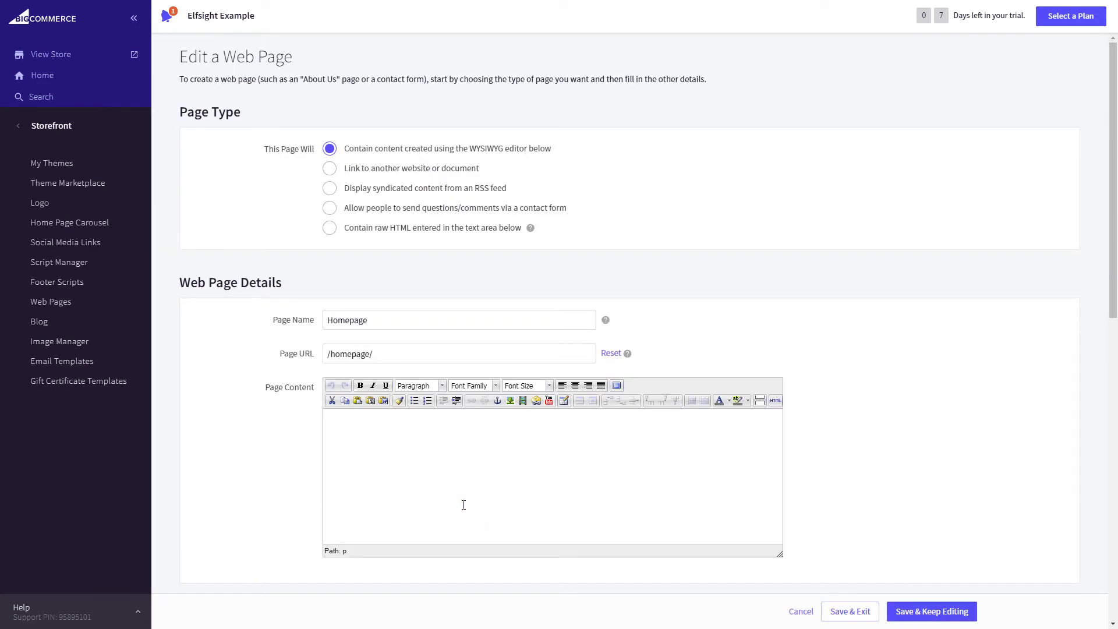
click(851, 619)
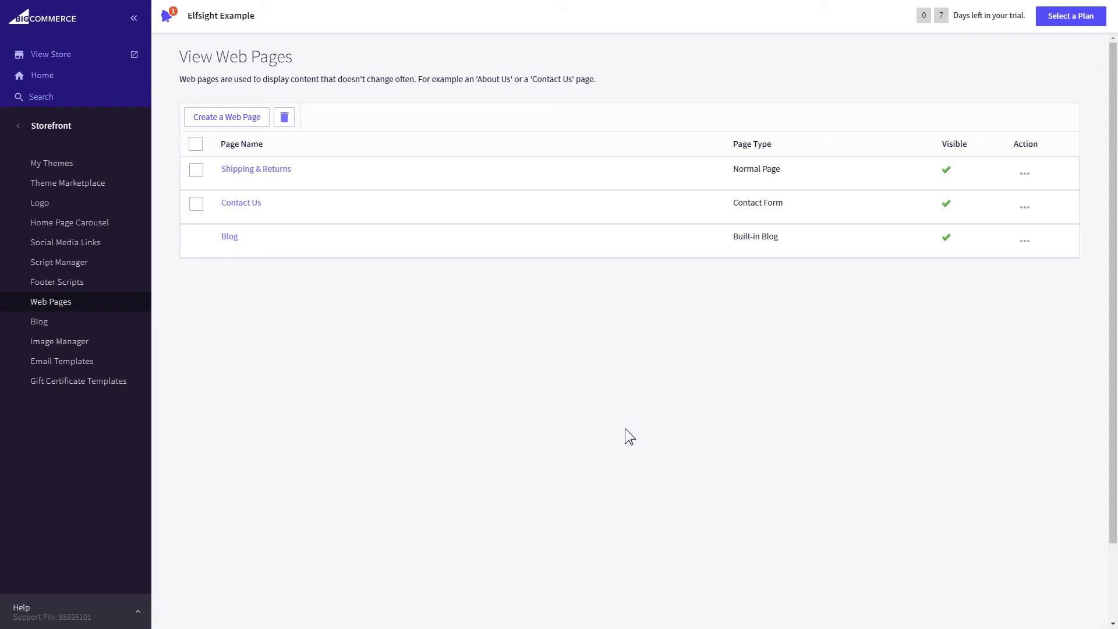
- Make a copy of the current Cornerstone Light theme under the name Cornerstone
click(88, 165)
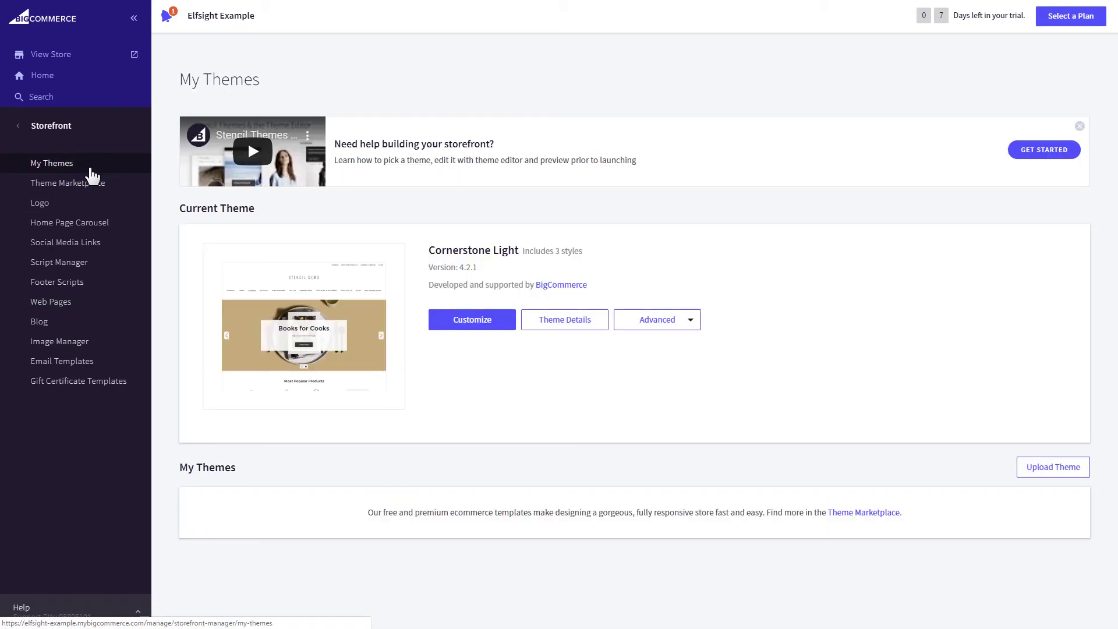
click(690, 325)
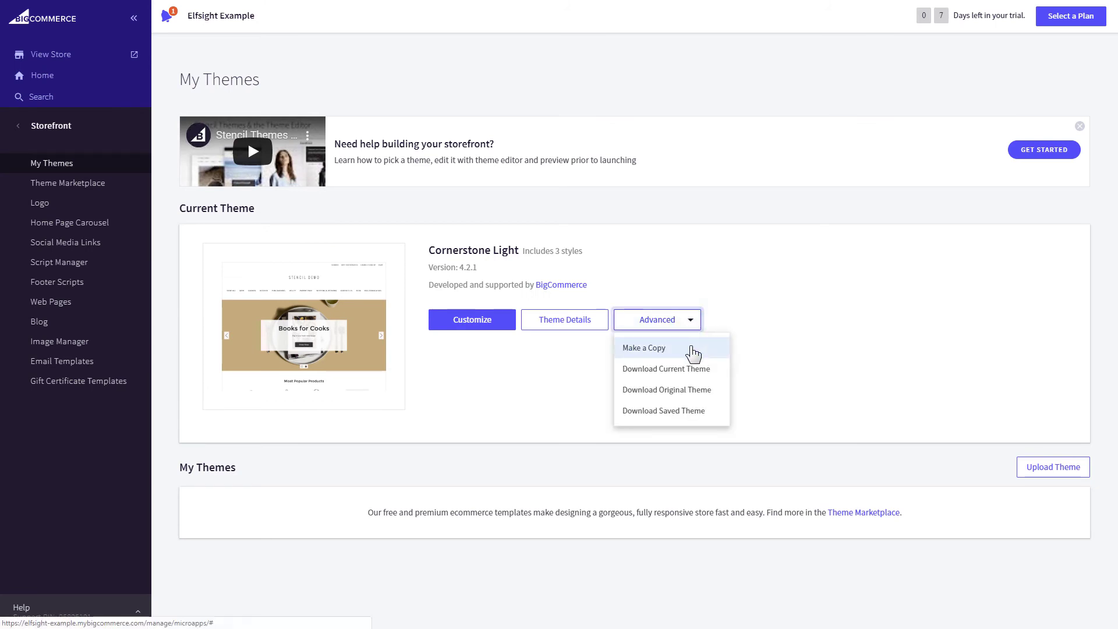
click(691, 350)
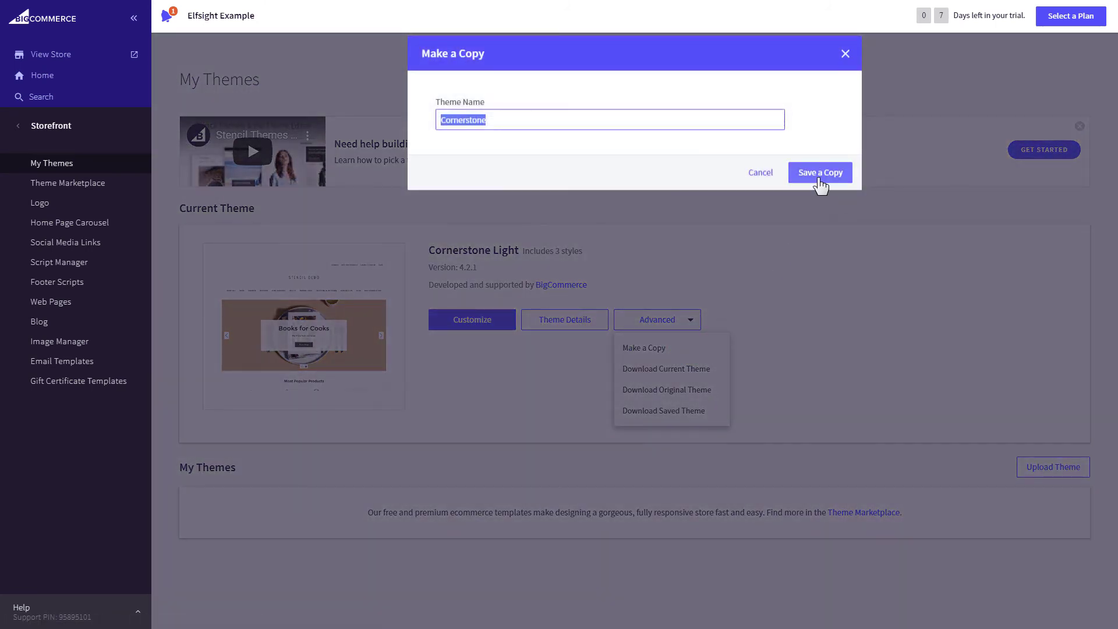
click(817, 175)
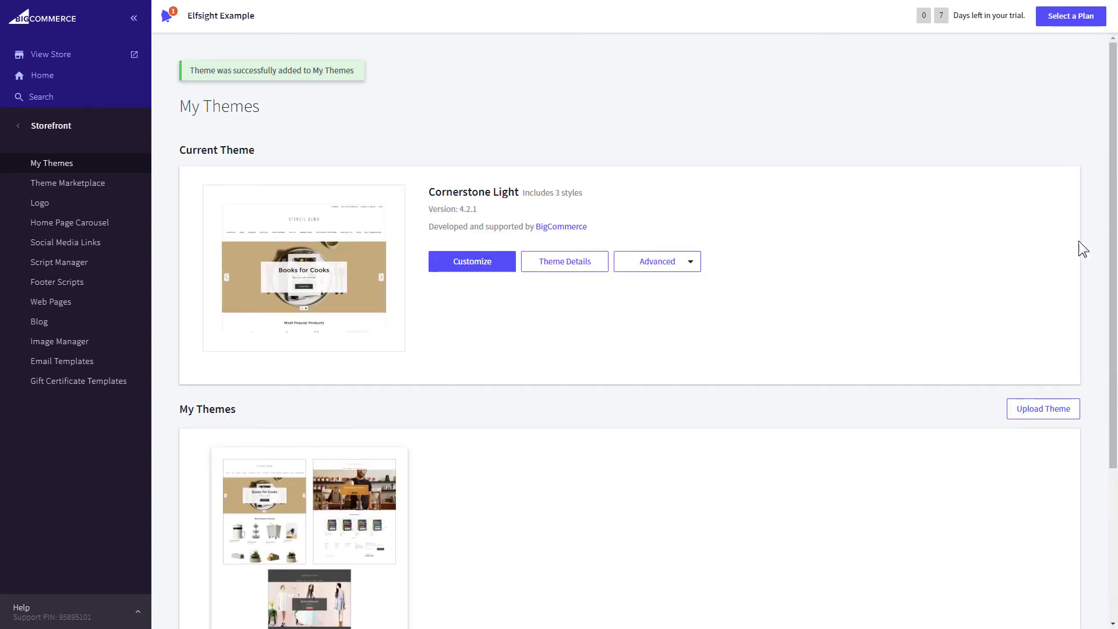
- Open the theme files of the copied Cornerstone theme for editing and accept the customization notice
scroll(1081, 249, down, 4)
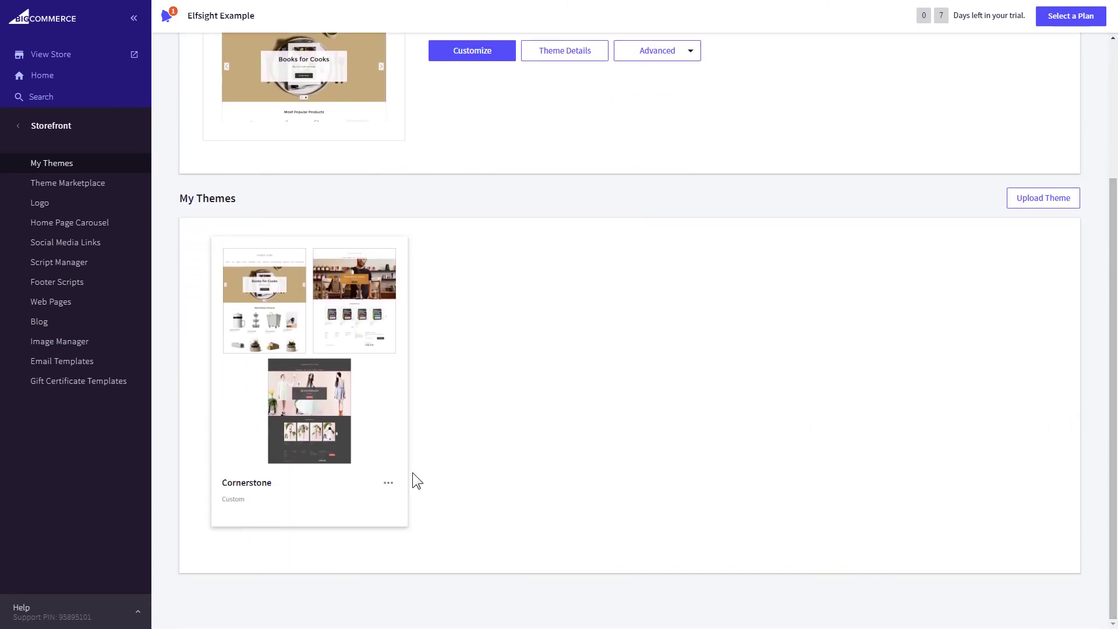
click(388, 484)
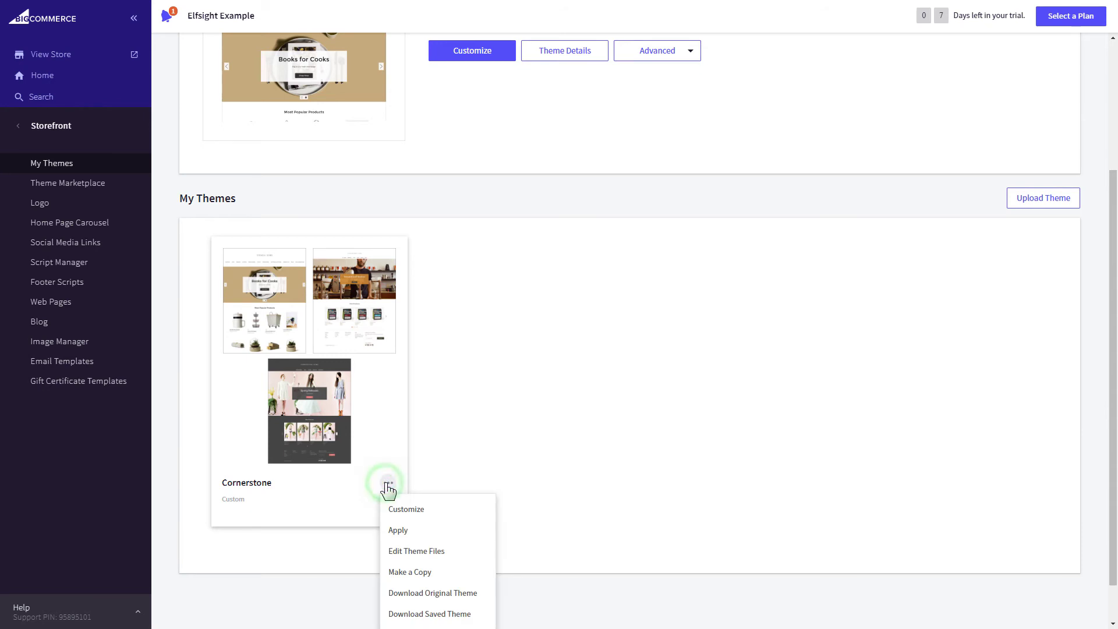
click(464, 552)
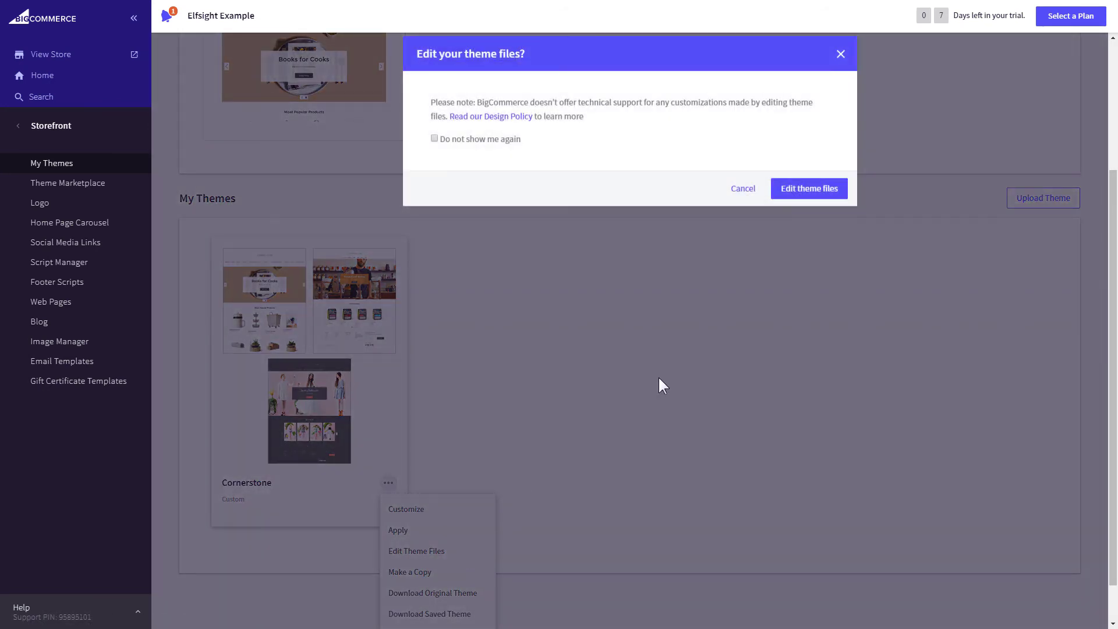
click(809, 190)
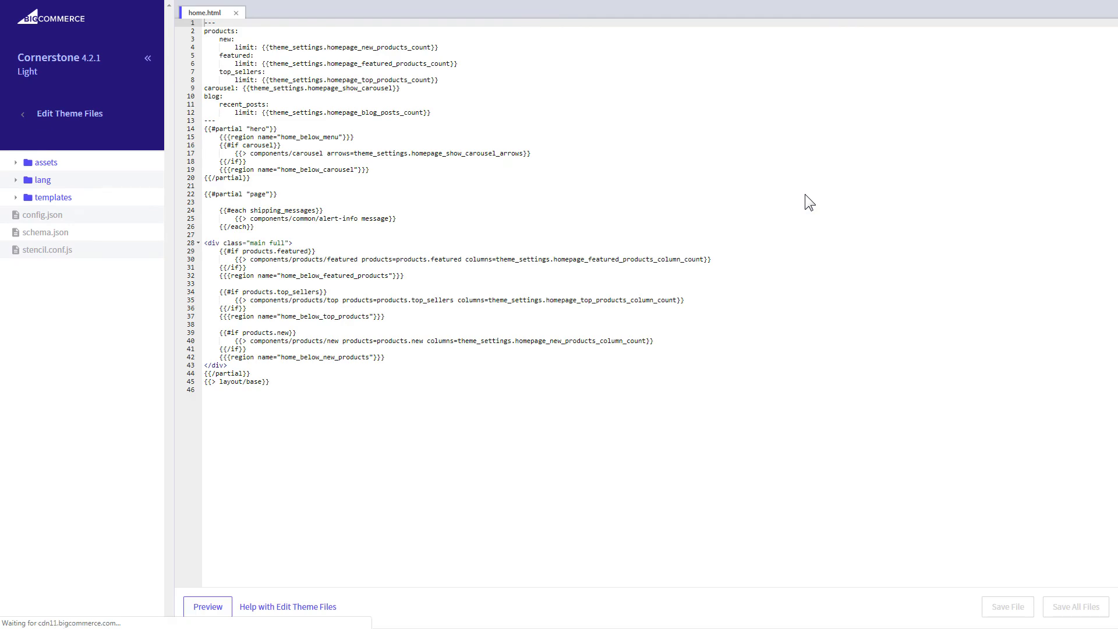
- Paste the Elfsight widget code into home.html between the closing </div> and {{/partial}}, set off by blank lines
click(323, 367)
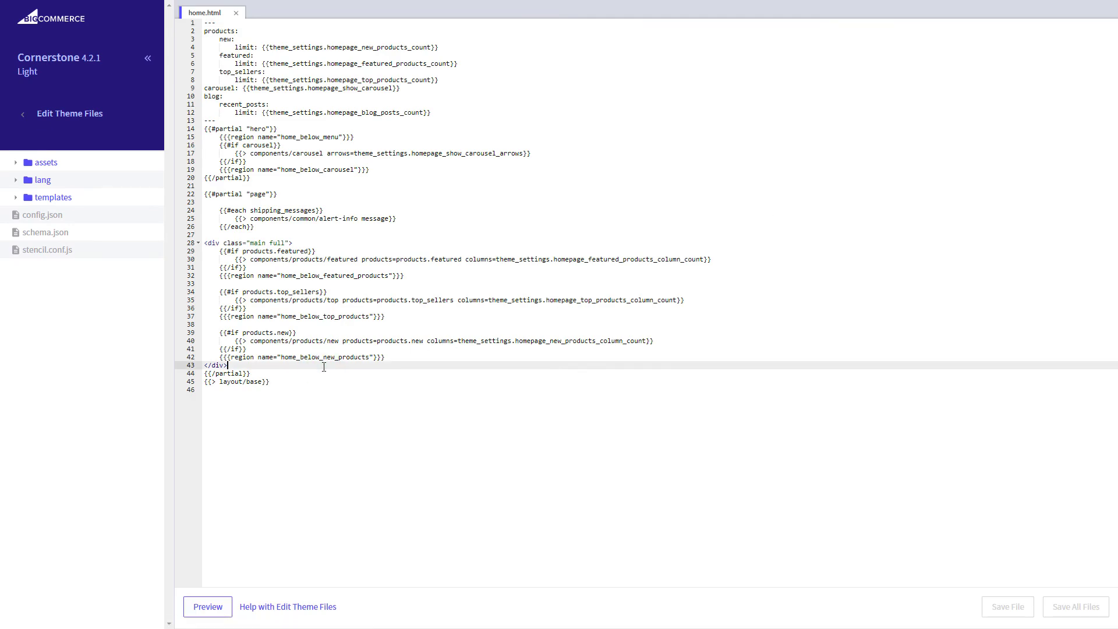
key(Return)
key(Return)
key(Return)
right_click(276, 379)
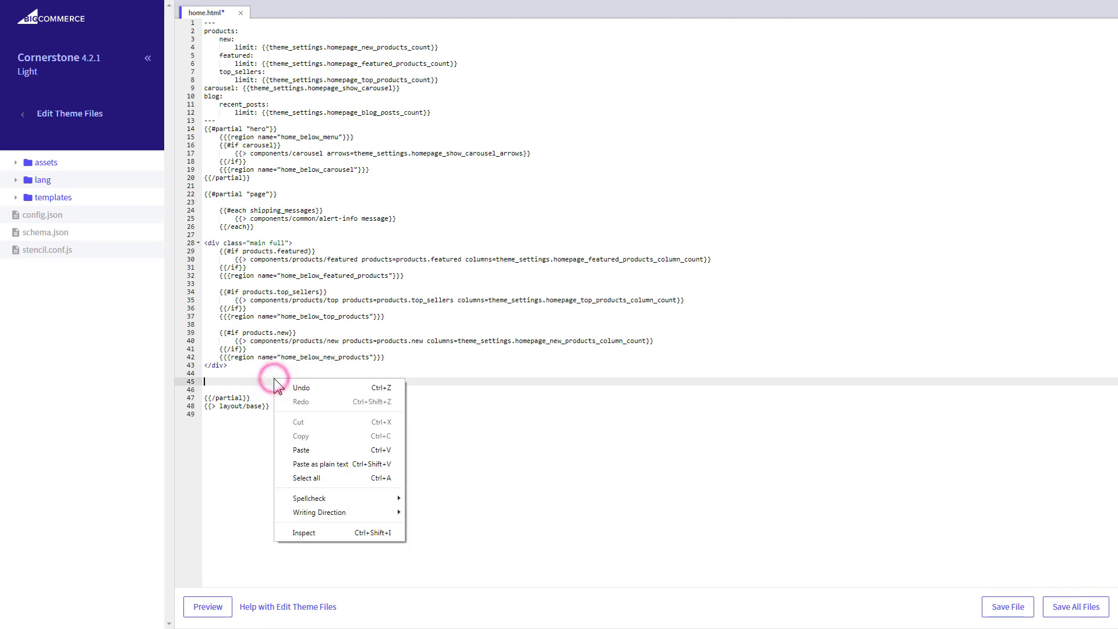
click(342, 449)
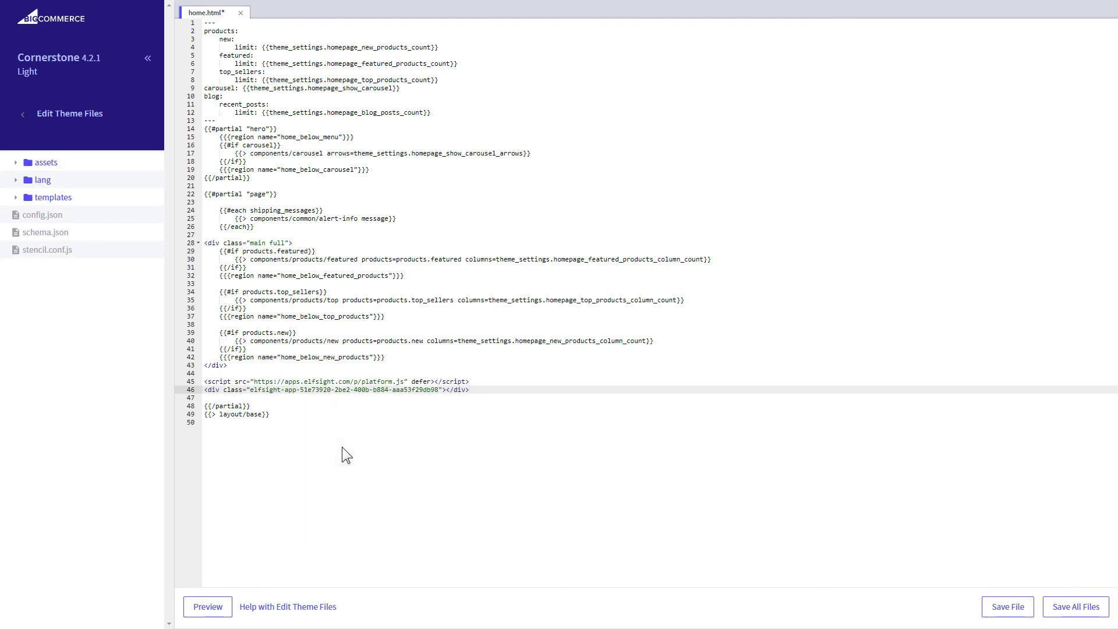
- Save home.html and apply the edited Cornerstone theme from My Themes to the store
click(1004, 612)
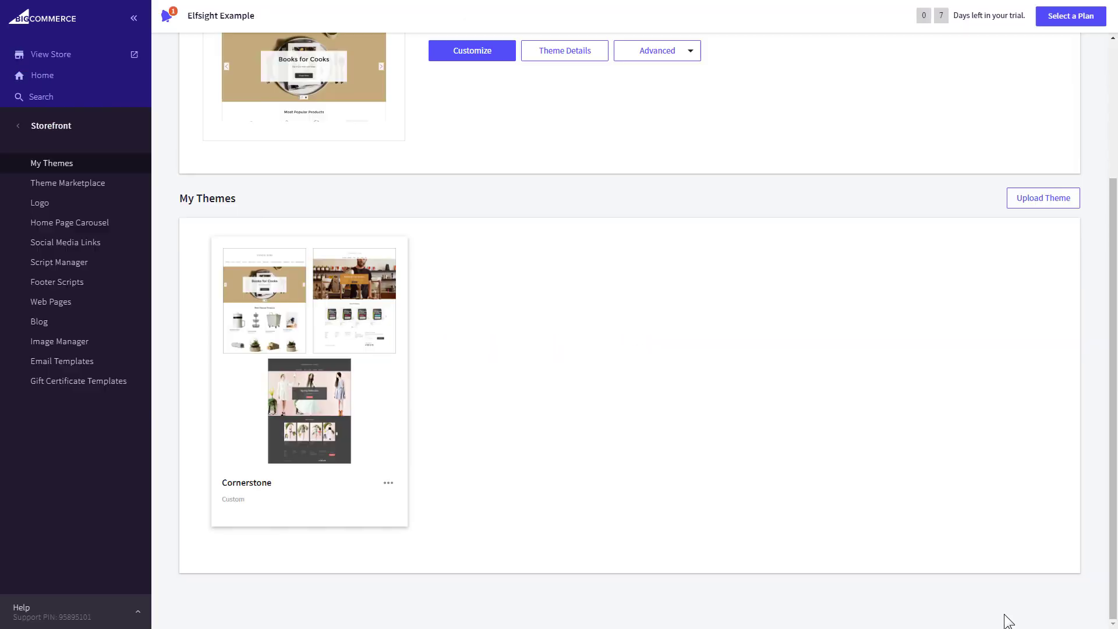
click(388, 483)
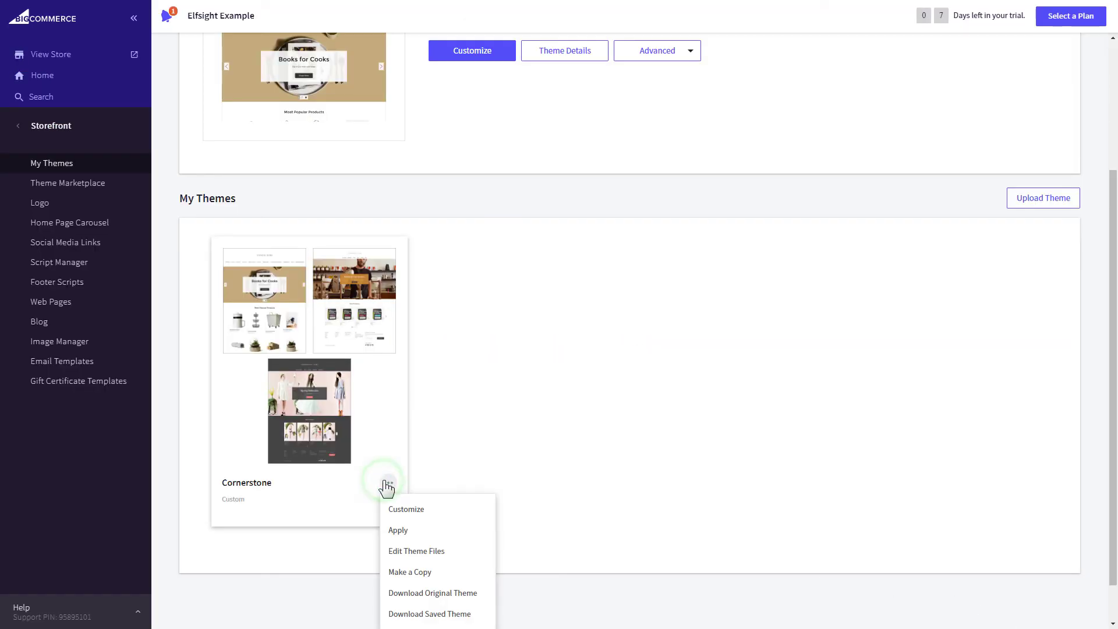
click(448, 532)
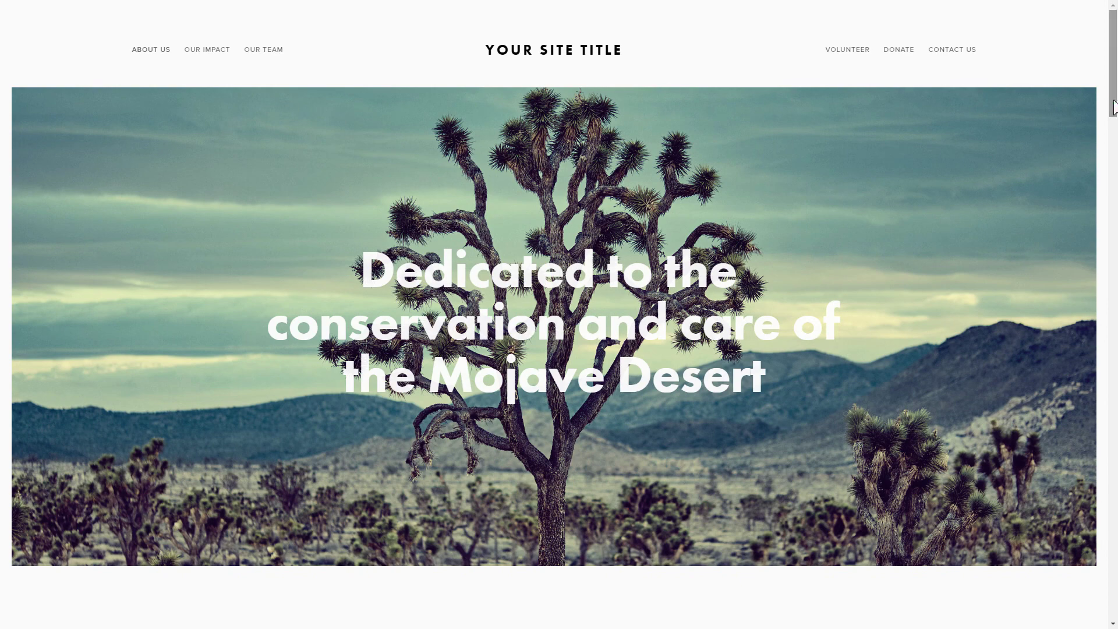
- Examine the embedded Google Reviews widget on the published example site, going through its list of reviews to the end
drag(1111, 102, 1111, 237)
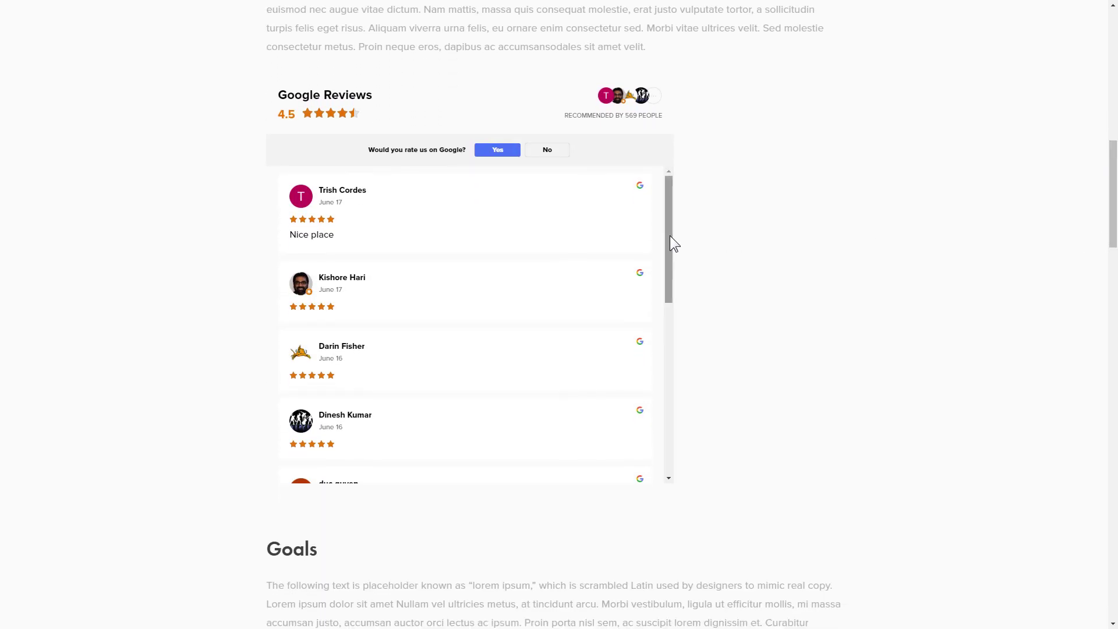
drag(670, 235, 665, 417)
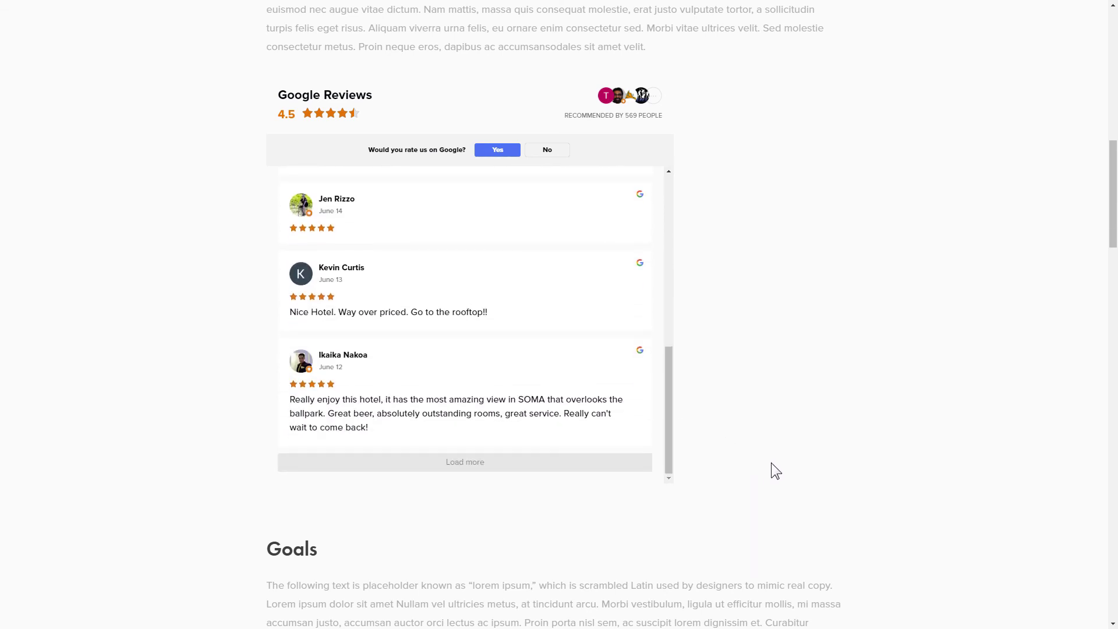